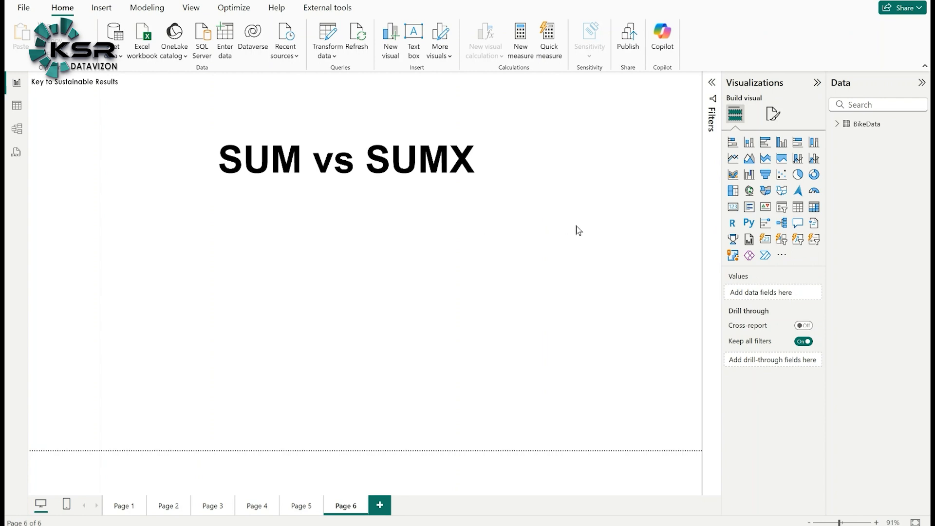
Insert a table visual on Page 6, place it below the SUM vs SUMX heading and enlarge it
{"action": "left_click", "coordinate": [800, 210]}
{"action": "left_click_drag", "start_coordinate": [188, 326], "coordinate": [149, 281]}
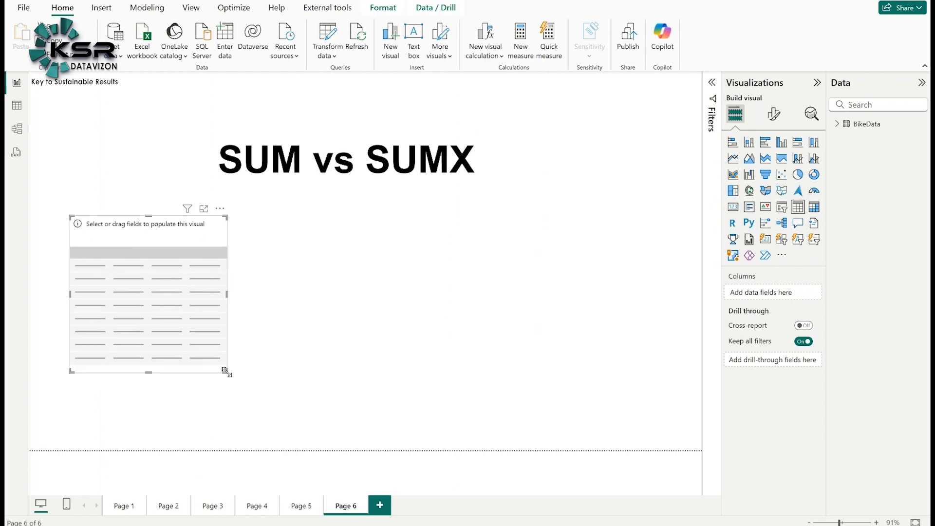
{"action": "left_click_drag", "start_coordinate": [227, 372], "coordinate": [349, 406]}
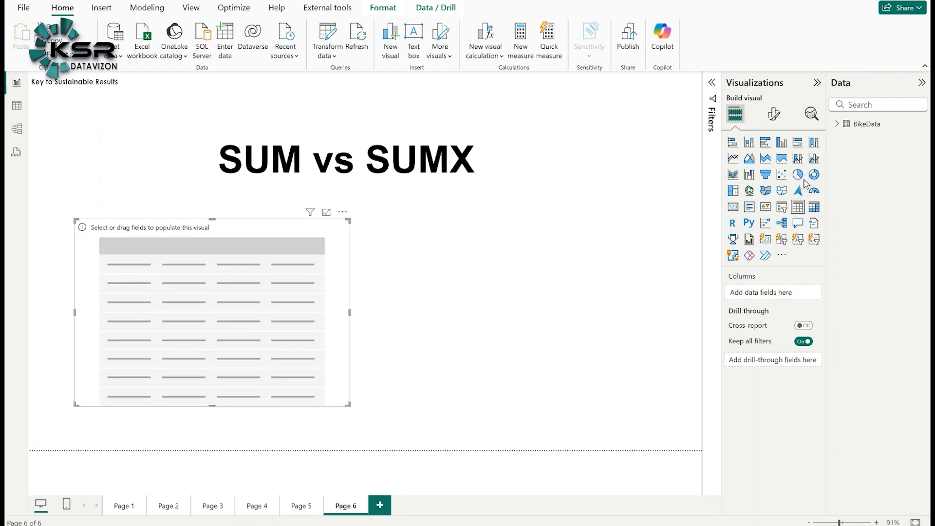
Add the Country and Sales fields from BikeData to the new table visual
{"action": "left_click", "coordinate": [867, 124]}
{"action": "left_click_drag", "start_coordinate": [886, 235], "coordinate": [769, 295]}
{"action": "scroll", "coordinate": [877, 322], "scroll_direction": "down", "scroll_amount": 1}
{"action": "left_click_drag", "start_coordinate": [881, 379], "coordinate": [284, 316]}
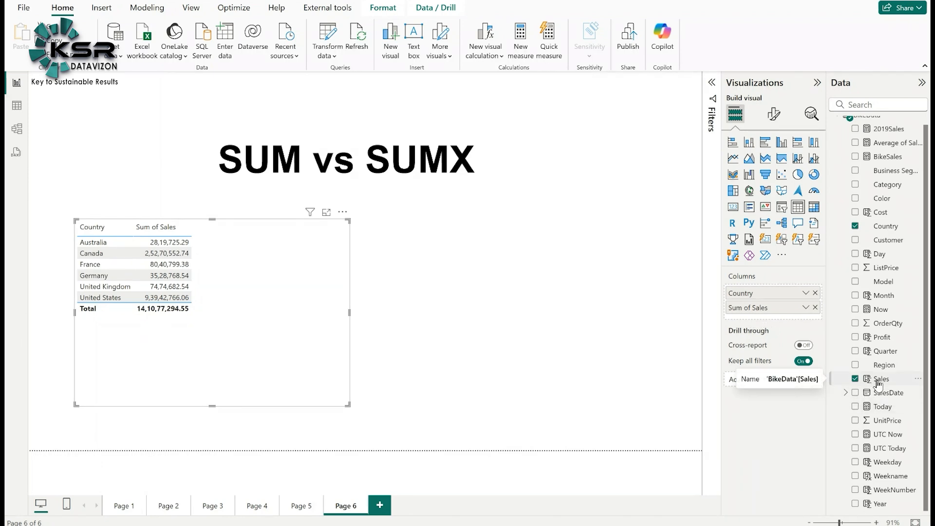
{"action": "scroll", "coordinate": [879, 385], "scroll_direction": "up", "scroll_amount": 1}
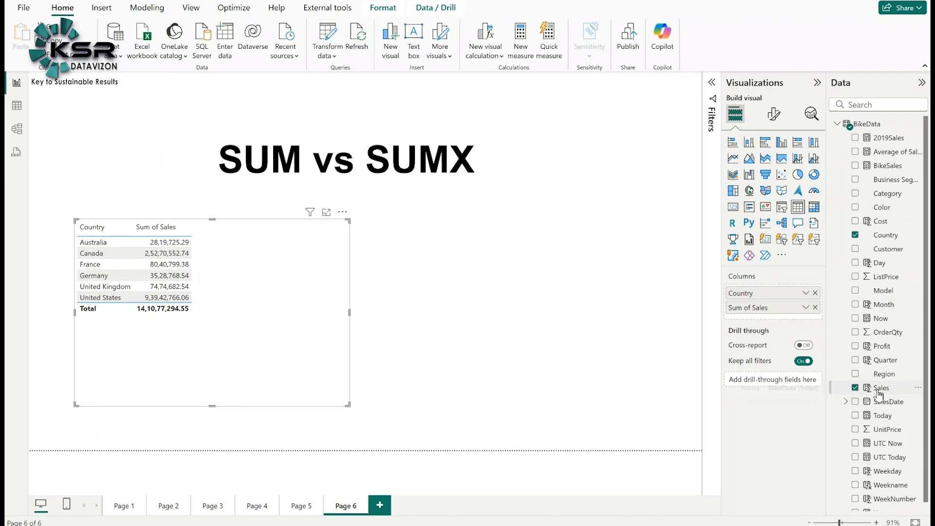
Try the Average aggregation on the table's Sales column and set it back to Sum
{"action": "right_click", "coordinate": [756, 307]}
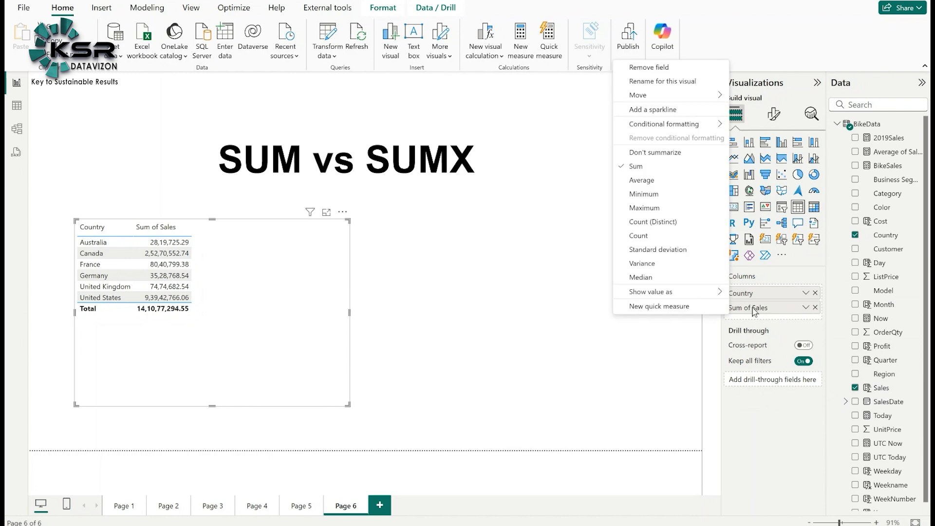
{"action": "left_click", "coordinate": [649, 184]}
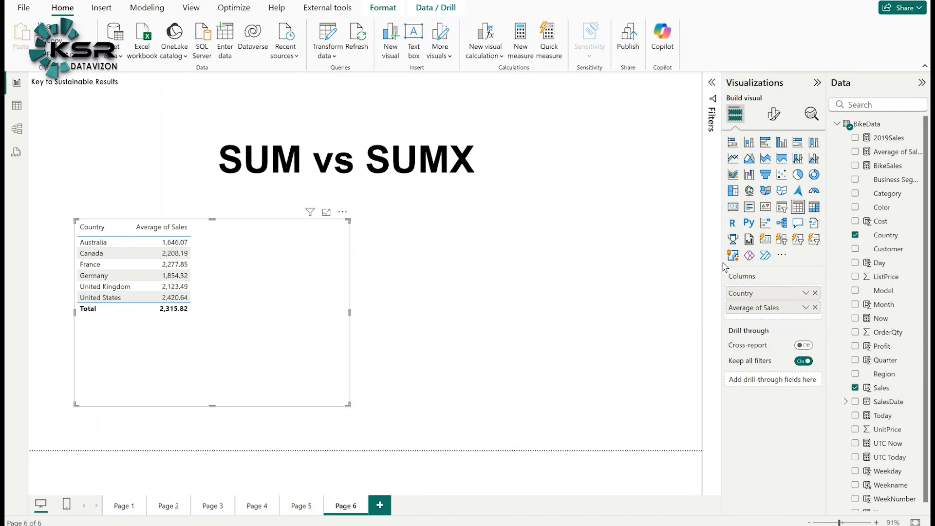
{"action": "right_click", "coordinate": [764, 307]}
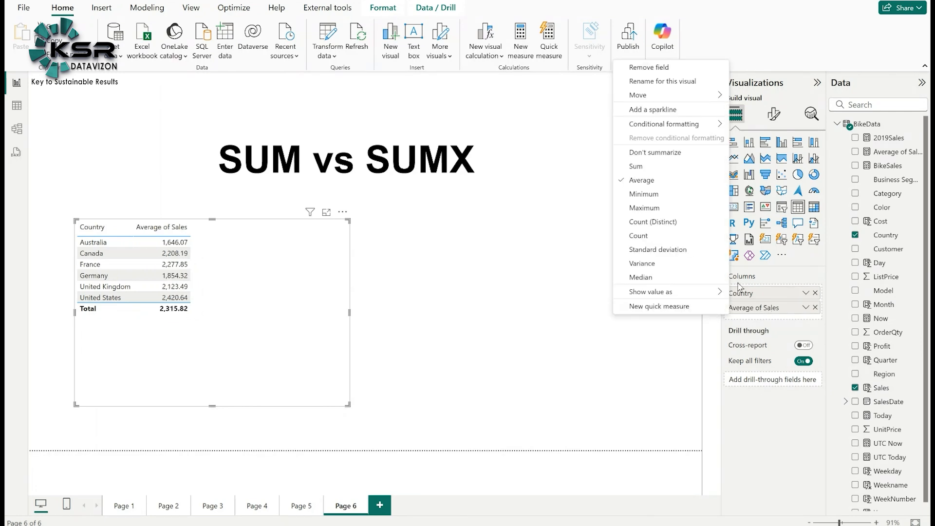
{"action": "left_click", "coordinate": [661, 169]}
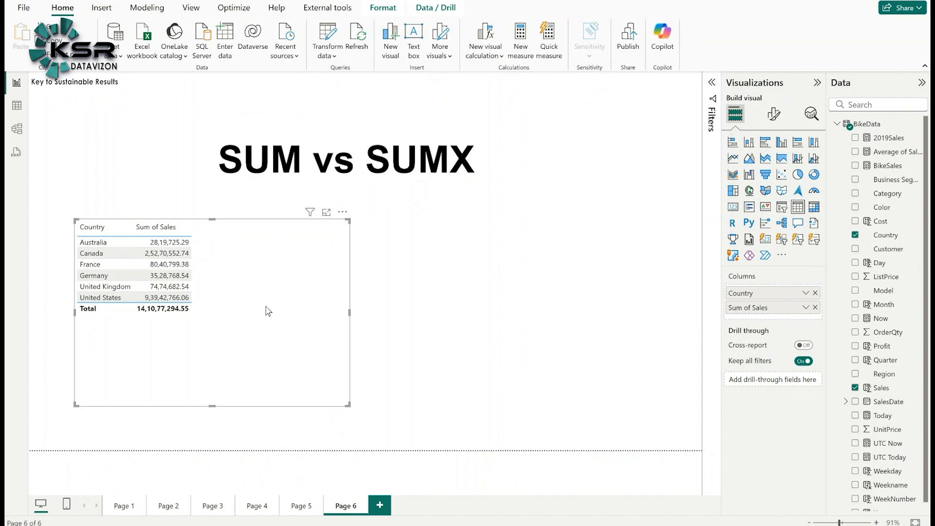
Widen the table visual slightly and start a new BikeData measure named TotalSales (SUM)
{"action": "left_click_drag", "start_coordinate": [349, 312], "coordinate": [372, 313]}
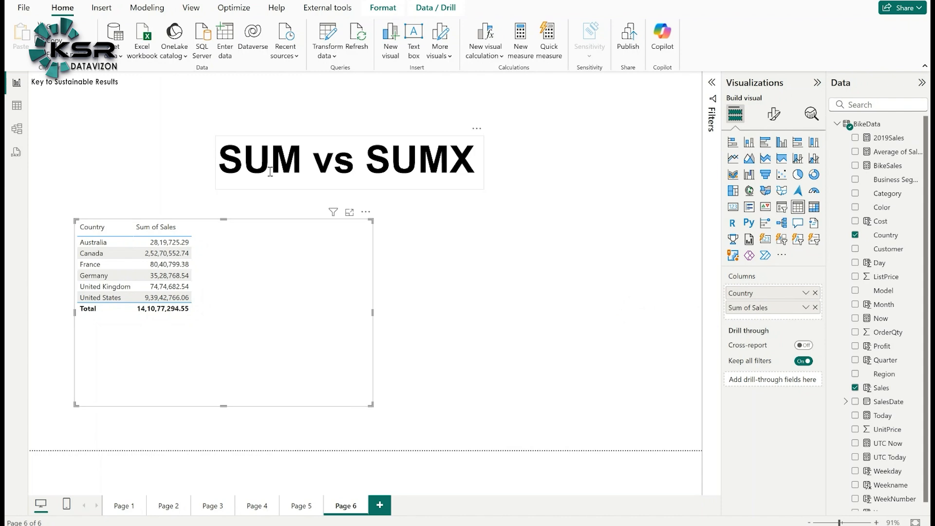
{"action": "left_click", "coordinate": [871, 128]}
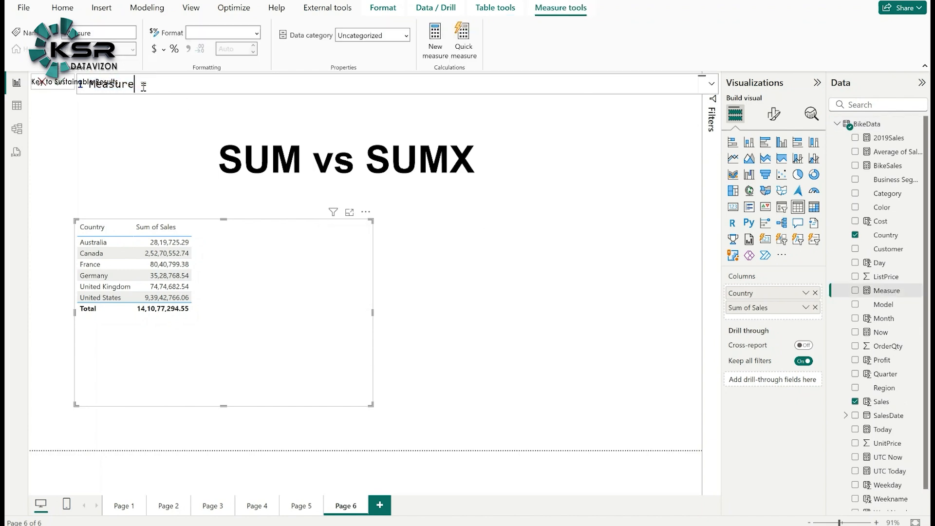
{"action": "key", "text": "ctrl+shift+Left"}
{"action": "type", "text": "TotalSales "}
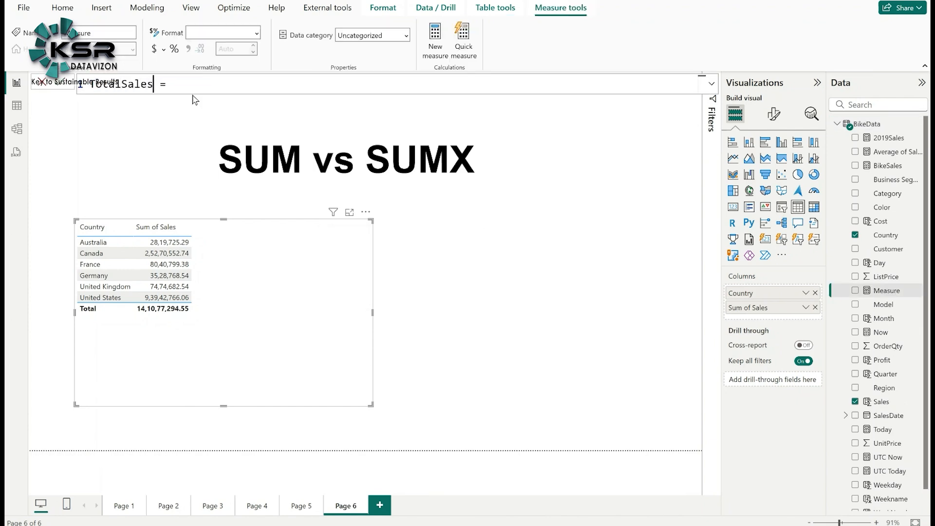
{"action": "type", "text": "(SUM)"}
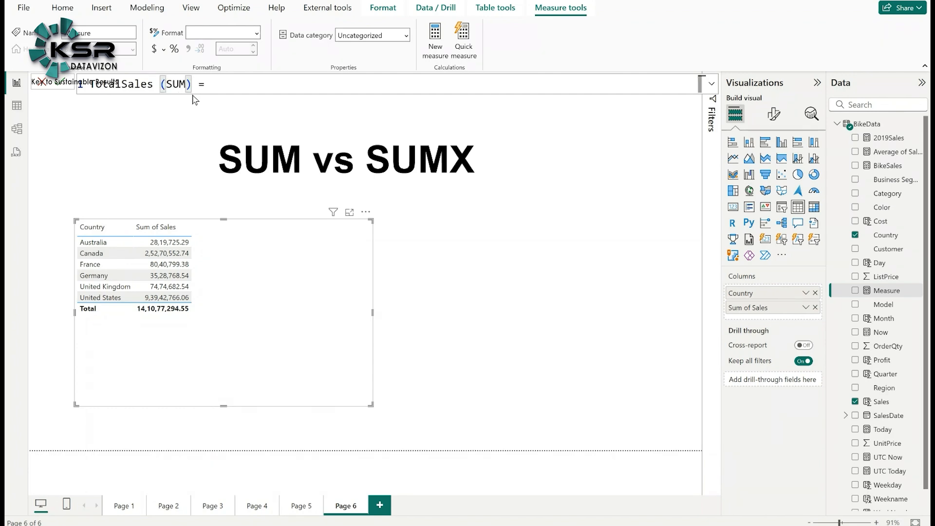
Define the TotalSales (SUM) measure as SUM(BikeData[Sales]) and commit it
{"action": "left_click", "coordinate": [244, 86]}
{"action": "type", "text": "sum"}
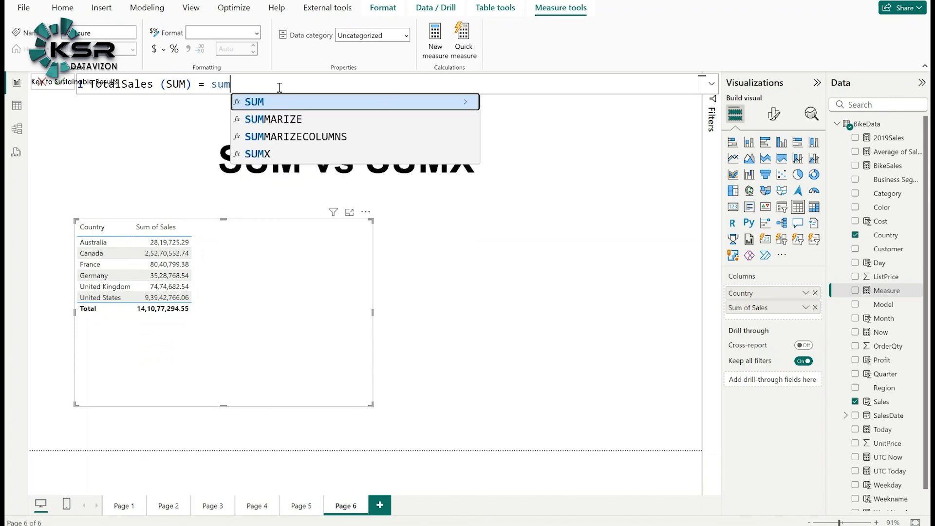
{"action": "key", "text": "Tab"}
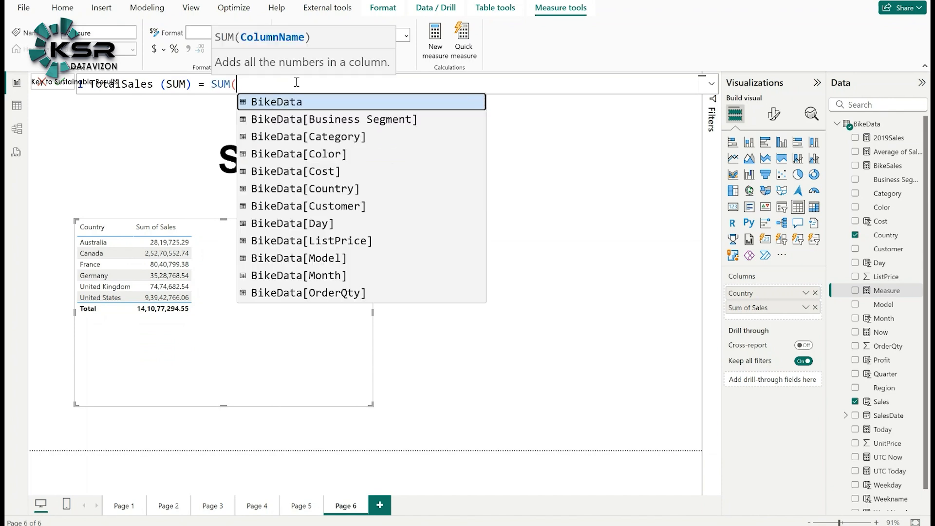
{"action": "type", "text": "sale"}
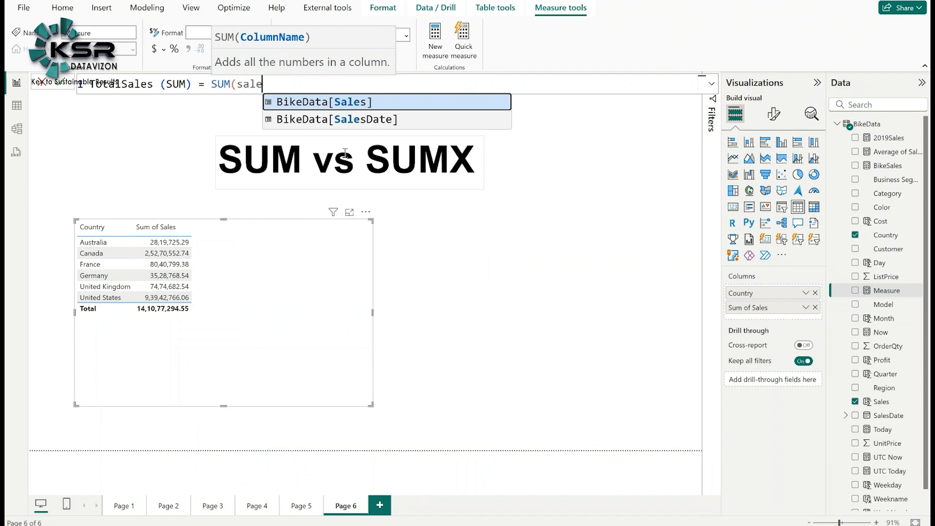
{"action": "left_click", "coordinate": [374, 104]}
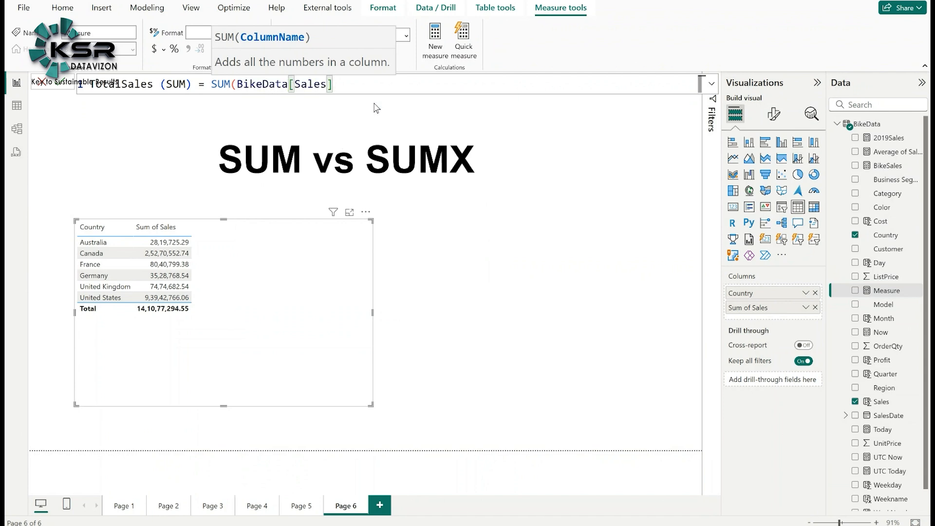
{"action": "type", "text": ")"}
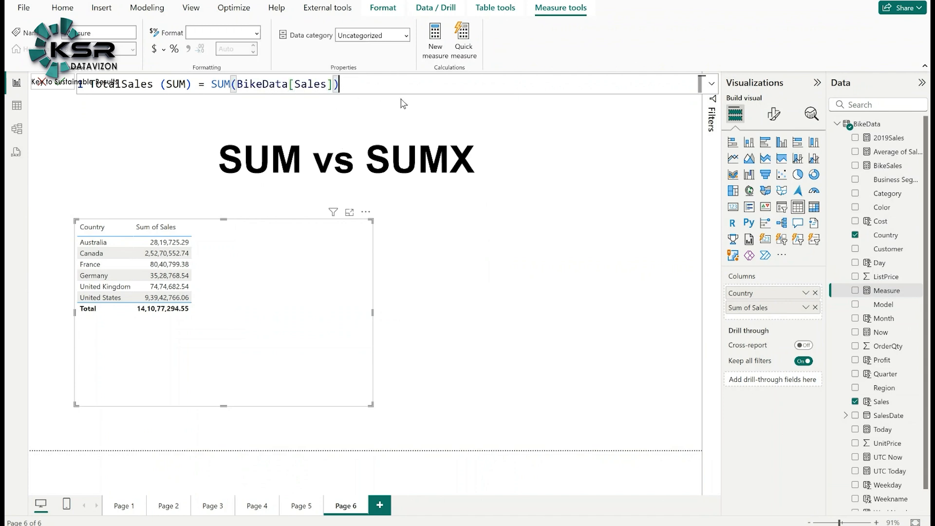
{"action": "left_click", "coordinate": [57, 83]}
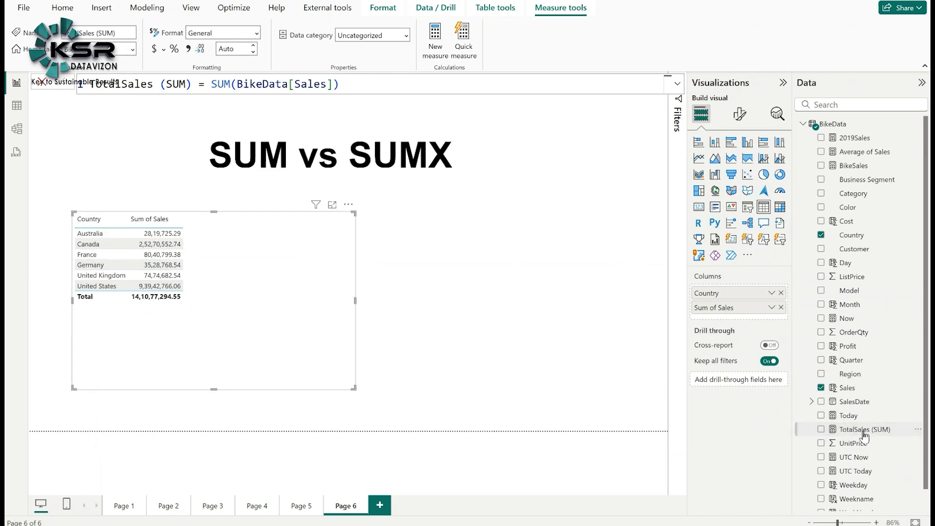
Add the TotalSales (SUM) measure to the country table and nudge the visual slightly up and left
{"action": "left_click_drag", "start_coordinate": [864, 435], "coordinate": [271, 287]}
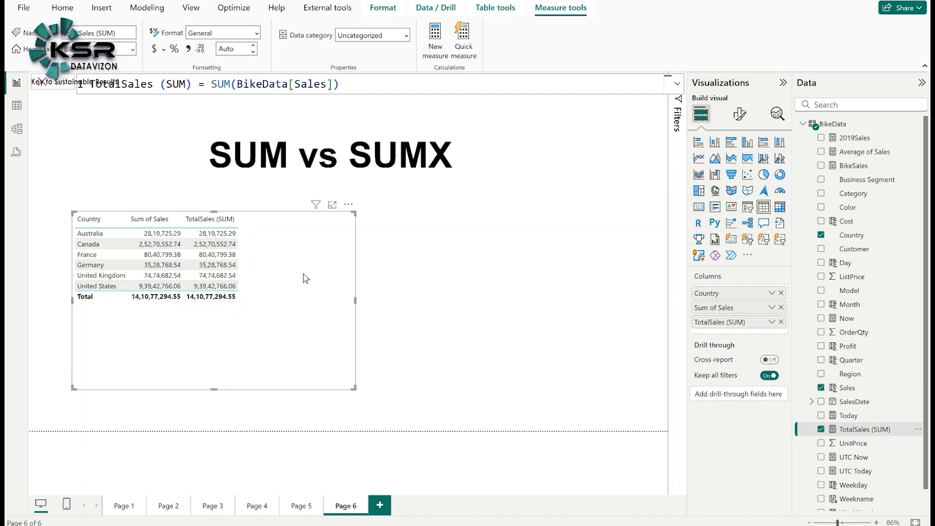
{"action": "left_click_drag", "start_coordinate": [306, 279], "coordinate": [305, 275]}
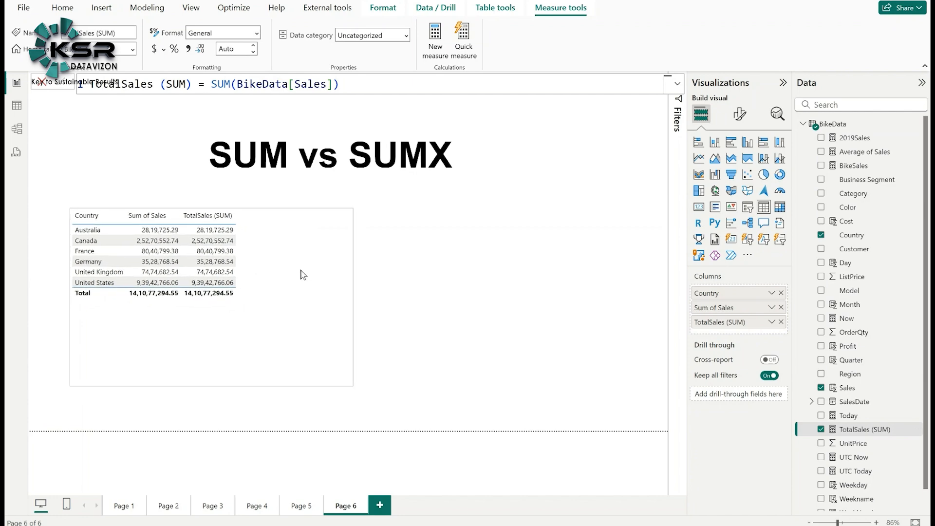
Examine the BikeData rows in table view, switch to the Excel workbook, and inspect its columns and the first Cost cell's formula
{"action": "left_click", "coordinate": [16, 109]}
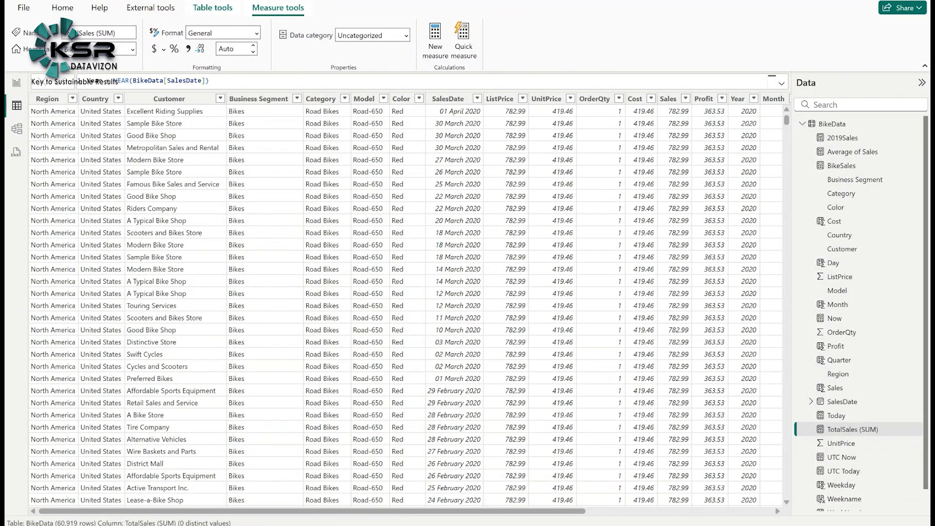
{"action": "key", "text": "alt+Tab"}
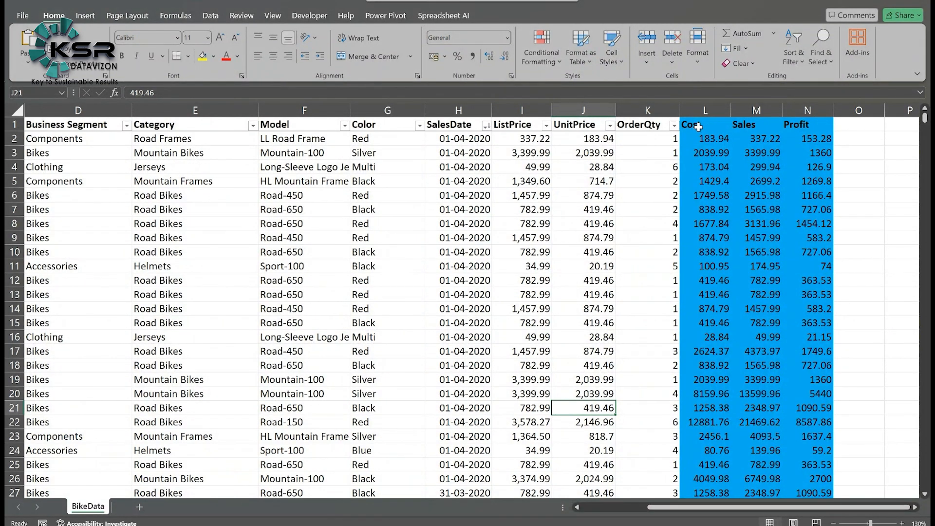
{"action": "left_click", "coordinate": [639, 106]}
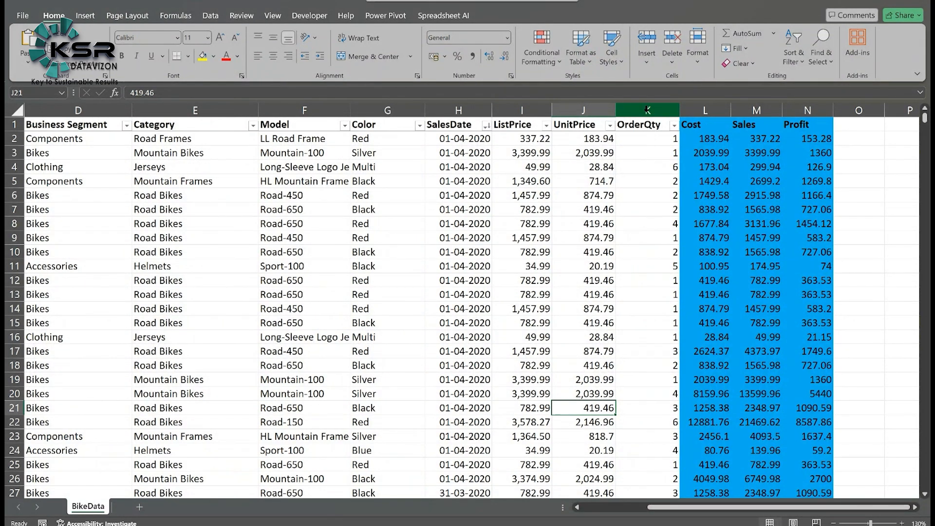
{"action": "left_click", "coordinate": [702, 125]}
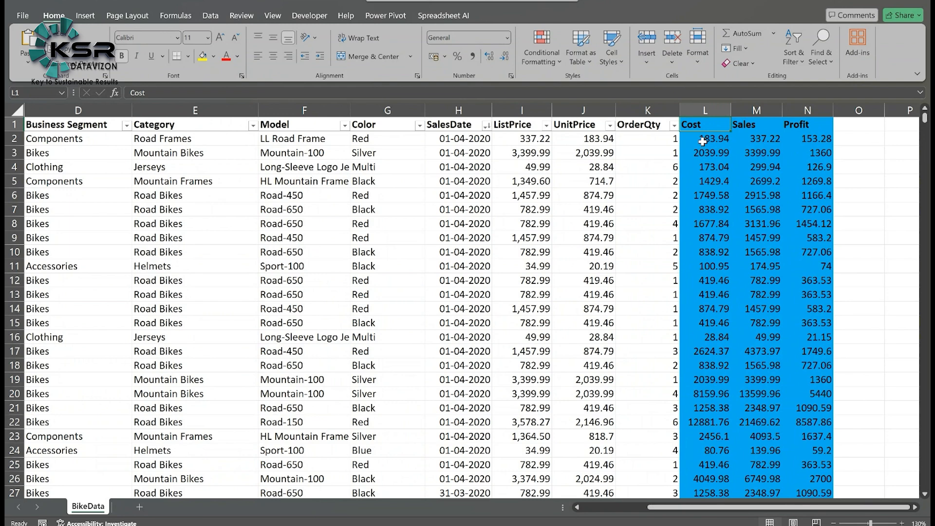
{"action": "left_click", "coordinate": [702, 142]}
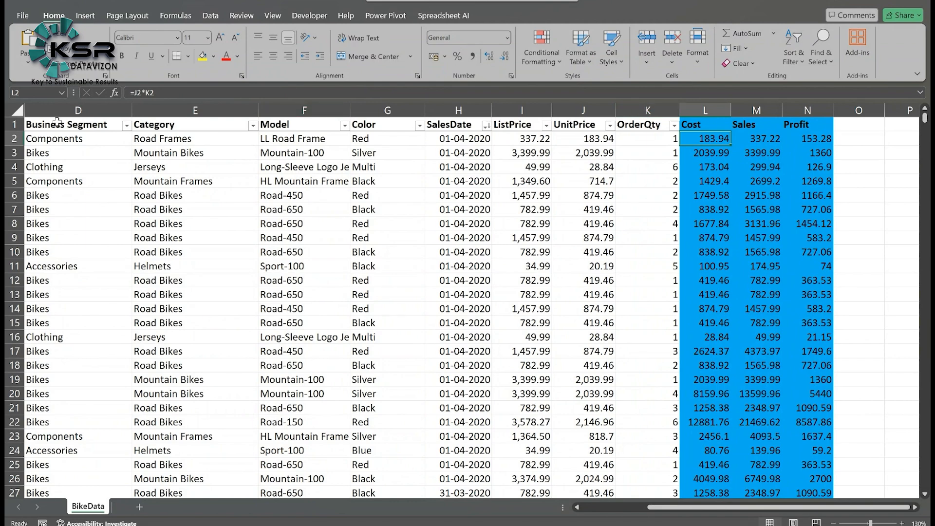
{"action": "scroll", "coordinate": [219, 116], "scroll_direction": "left", "scroll_amount": 3}
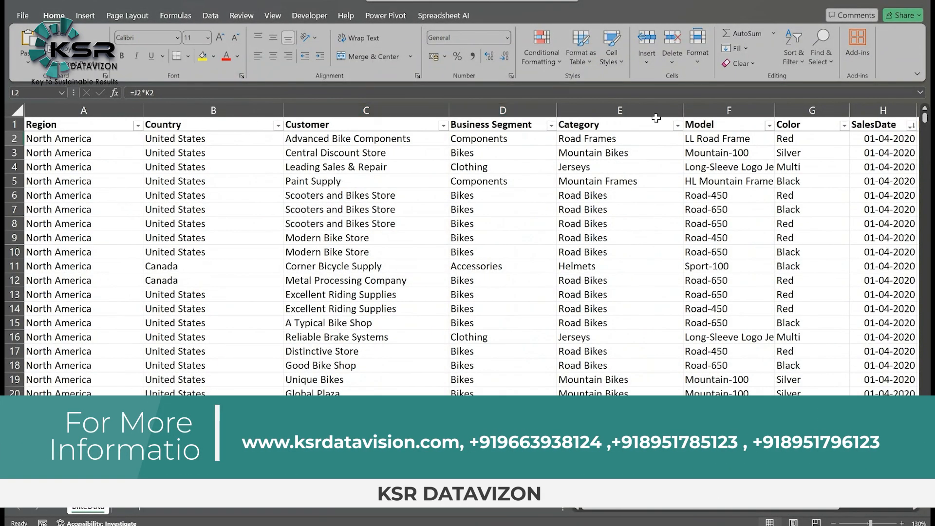
{"action": "scroll", "coordinate": [707, 155], "scroll_direction": "right", "scroll_amount": 3}
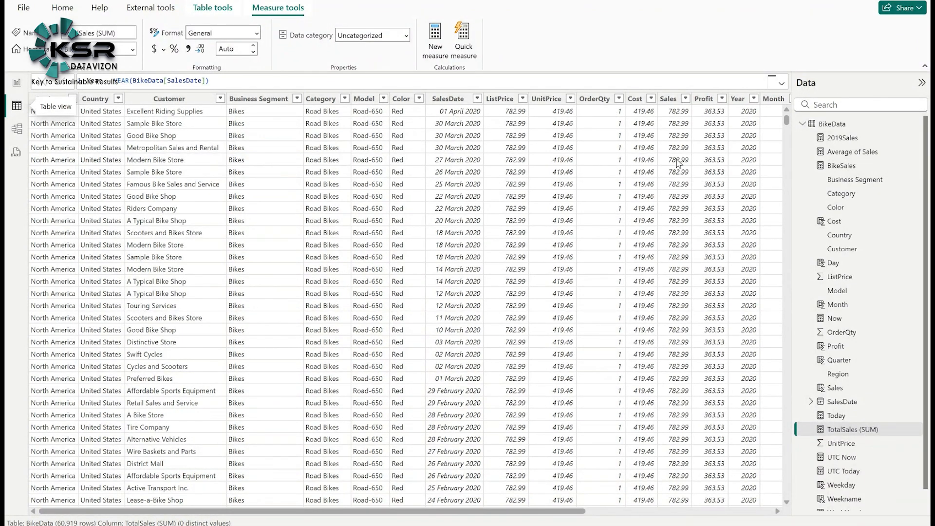
Return to the report page in Power BI and start a new BikeData measure named TotalSales (SUMX)
{"action": "left_click", "coordinate": [17, 82]}
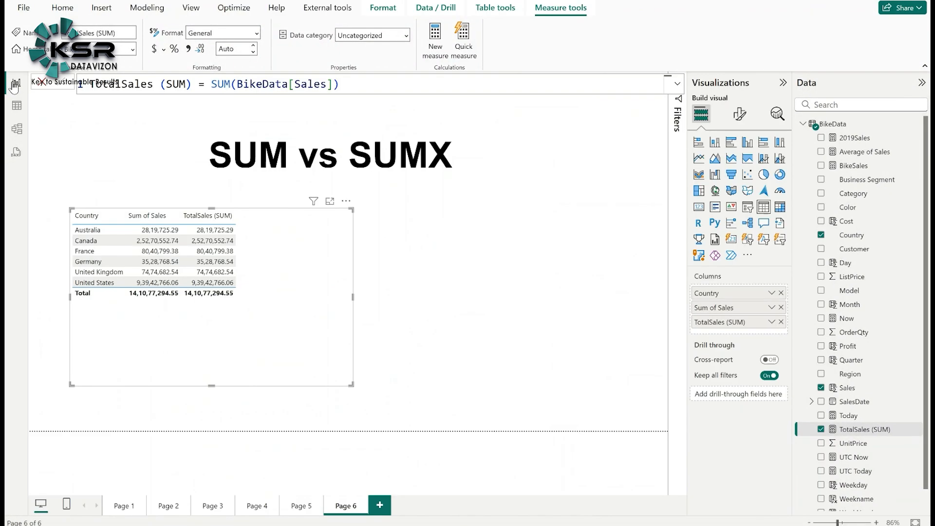
{"action": "left_click", "coordinate": [321, 293]}
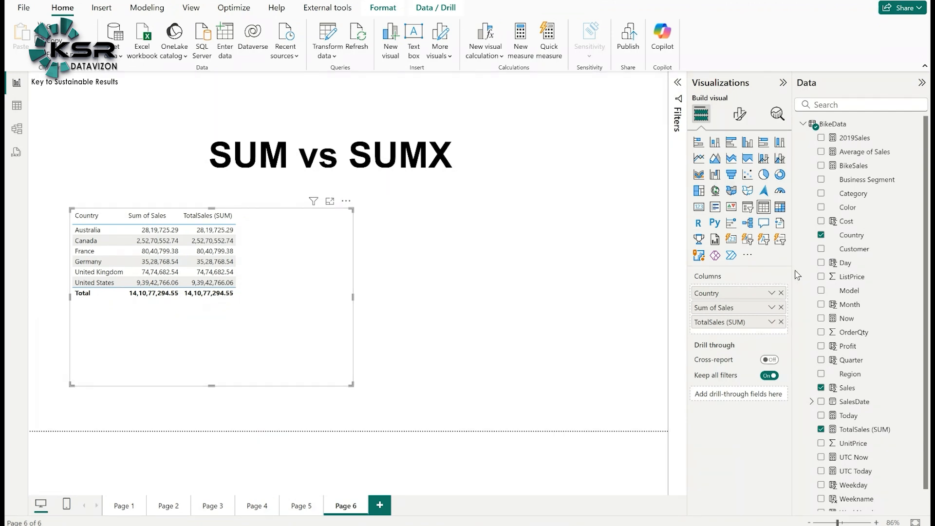
{"action": "left_click", "coordinate": [843, 126]}
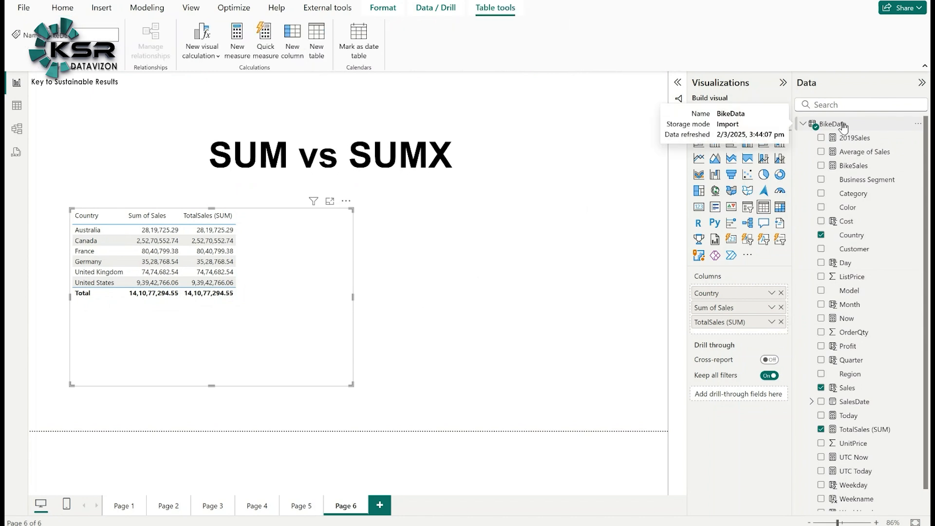
{"action": "left_click", "coordinate": [237, 44]}
{"action": "type", "text": "T"}
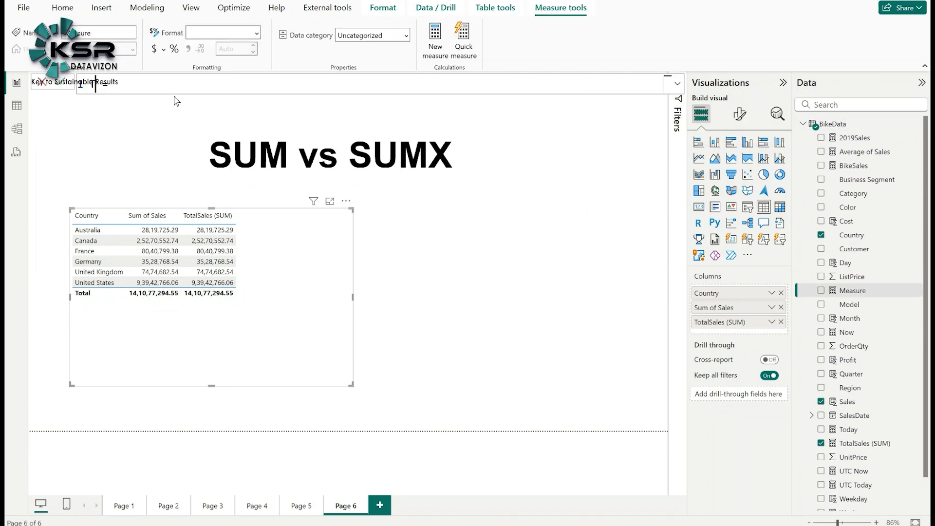
{"action": "type", "text": "otalSales (SUMX"}
{"action": "type", "text": ")"}
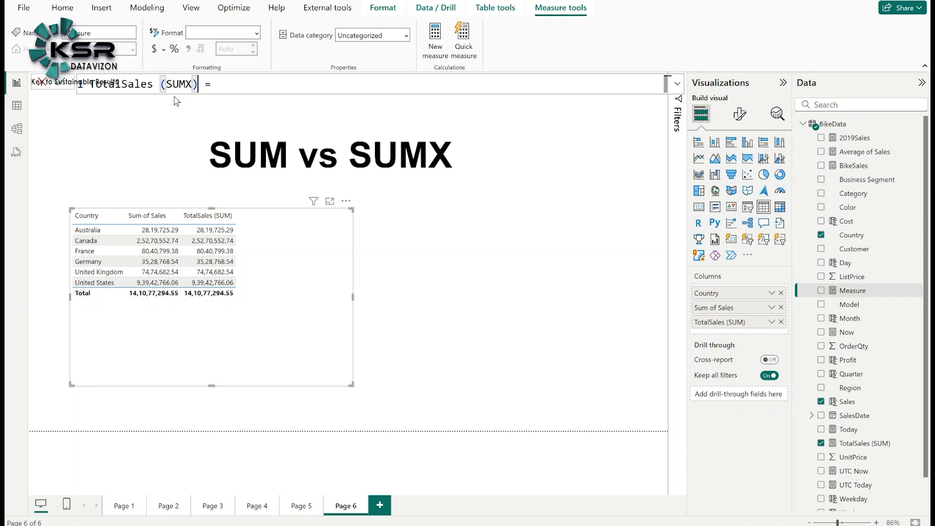
Begin the TotalSales (SUMX) formula with the SUMX function, using BikeData as its table argument
{"action": "left_click", "coordinate": [251, 84]}
{"action": "type", "text": "sum"}
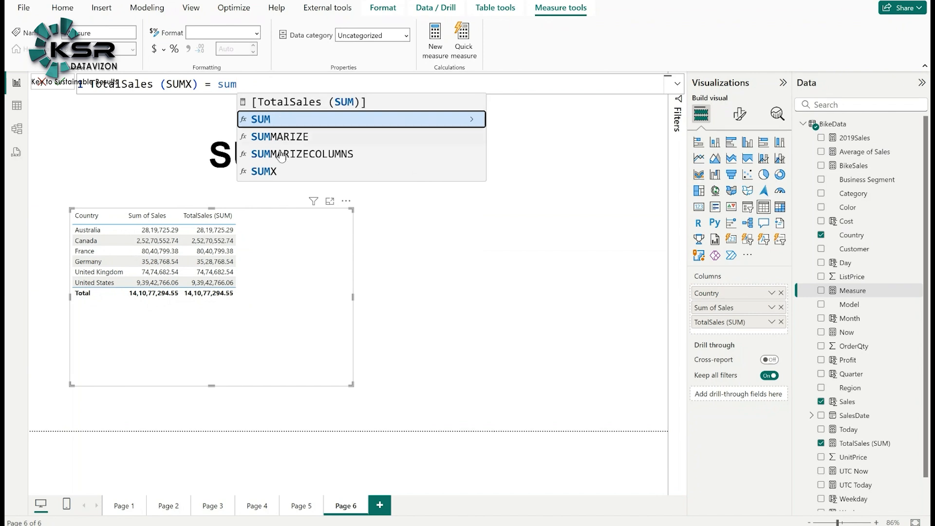
{"action": "left_click", "coordinate": [272, 170]}
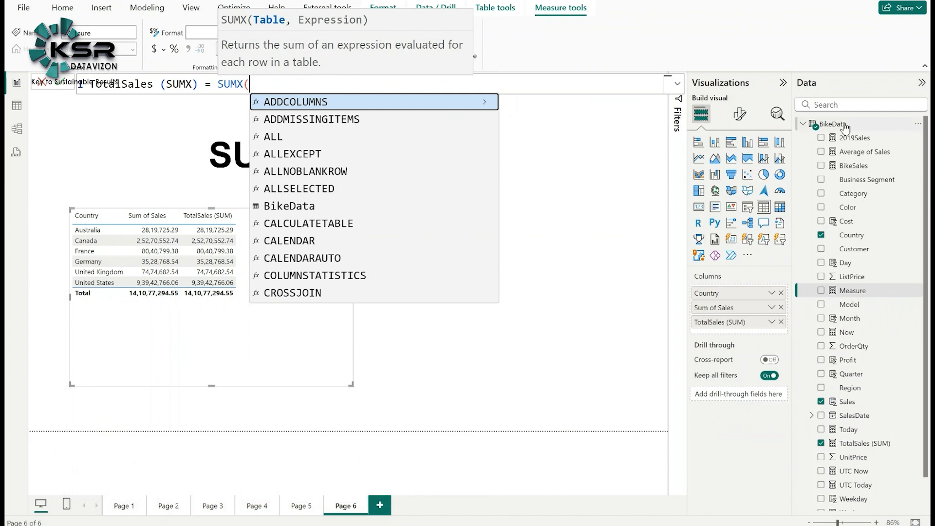
{"action": "type", "text": "bike"}
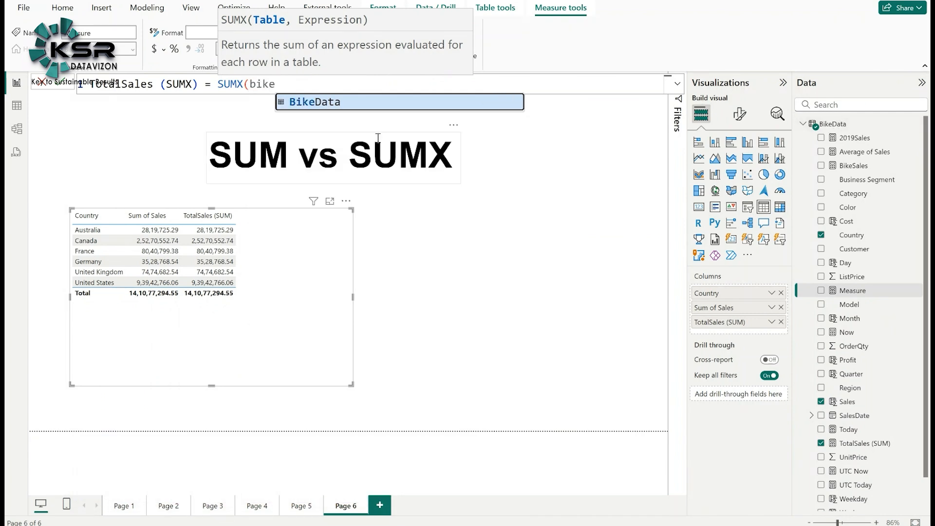
{"action": "left_click", "coordinate": [371, 103]}
{"action": "type", "text": ","}
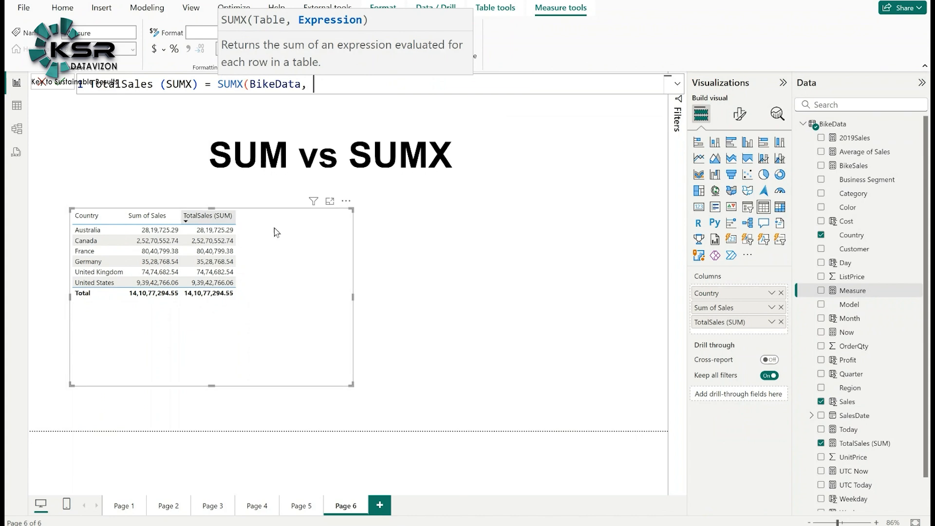
Switch to the Excel workbook, inspect the first Sales cell's formula, and return to the measure in Power BI
{"action": "key", "text": "alt+Tab"}
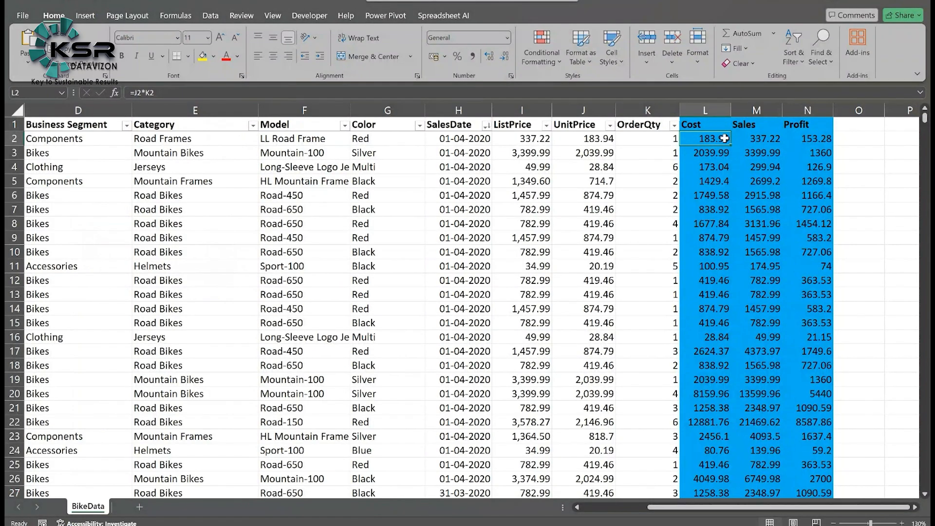
{"action": "left_click", "coordinate": [761, 140]}
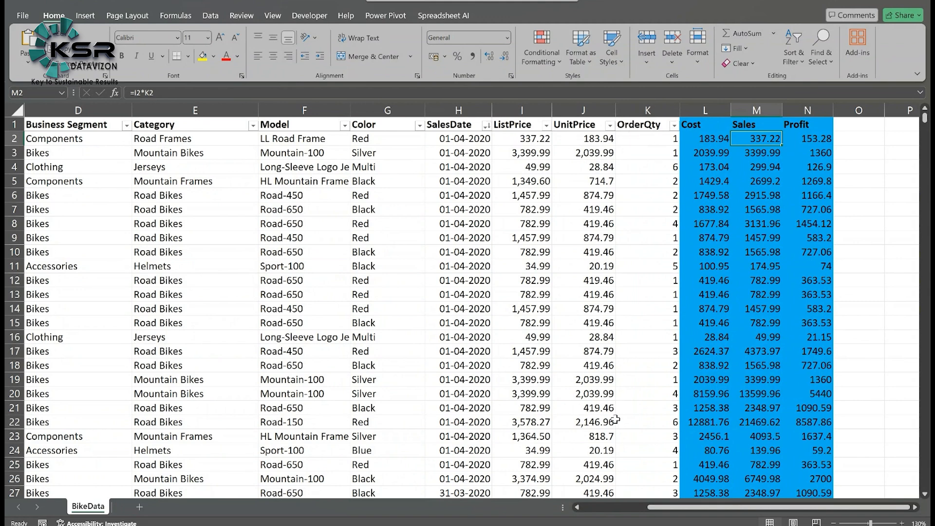
{"action": "left_click", "coordinate": [597, 516]}
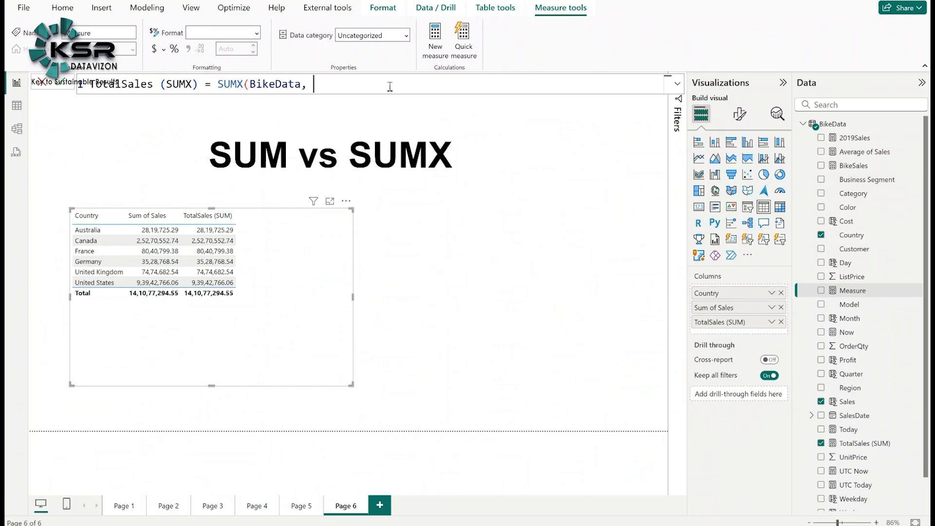
Complete the SUMX measure with the expression BikeData[ListPrice] * BikeData[OrderQty] and add it to the country table
{"action": "type", "text": "list"}
{"action": "key", "text": "Tab"}
{"action": "type", "text": "* order"}
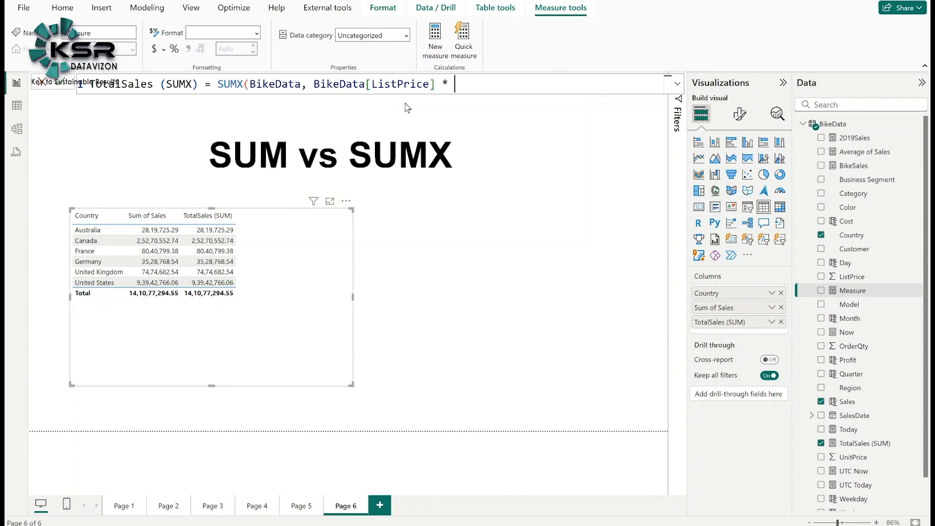
{"action": "key", "text": "Tab"}
{"action": "type", "text": ")"}
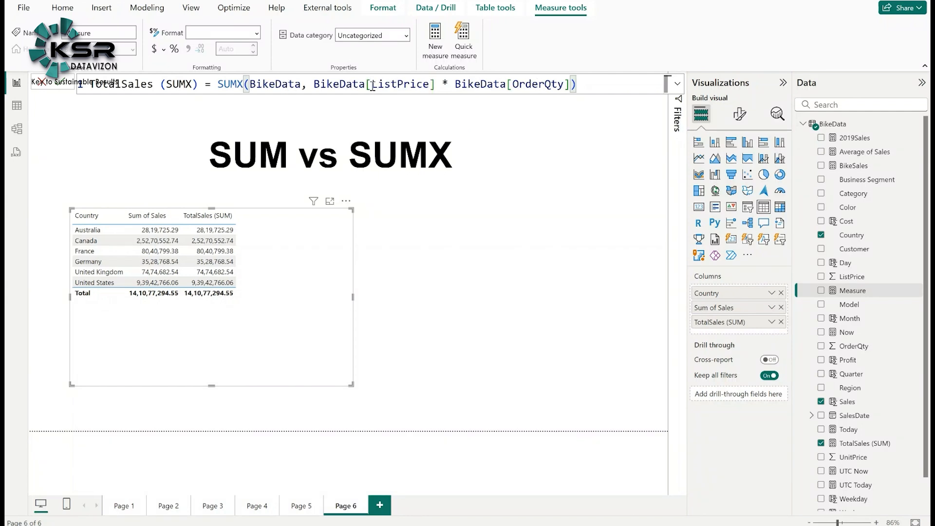
{"action": "left_click", "coordinate": [57, 87]}
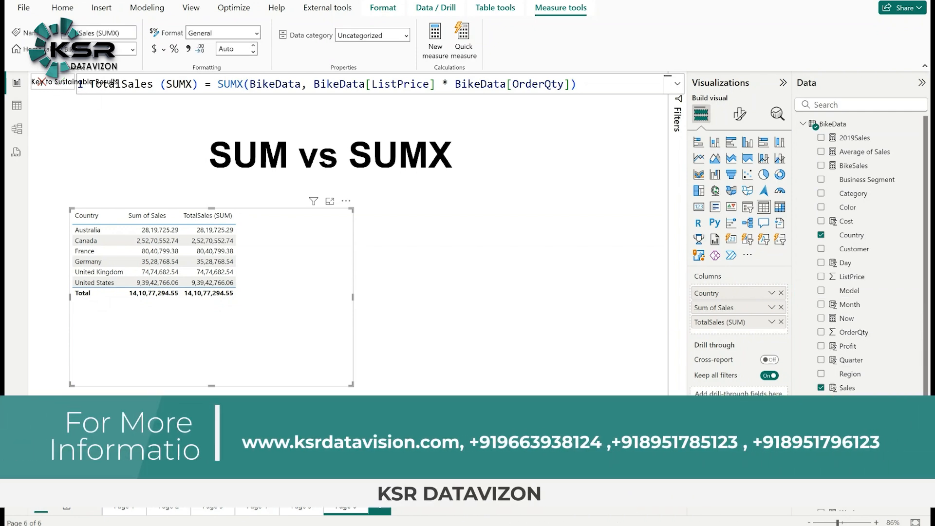
{"action": "left_click_drag", "start_coordinate": [852, 415], "coordinate": [308, 286]}
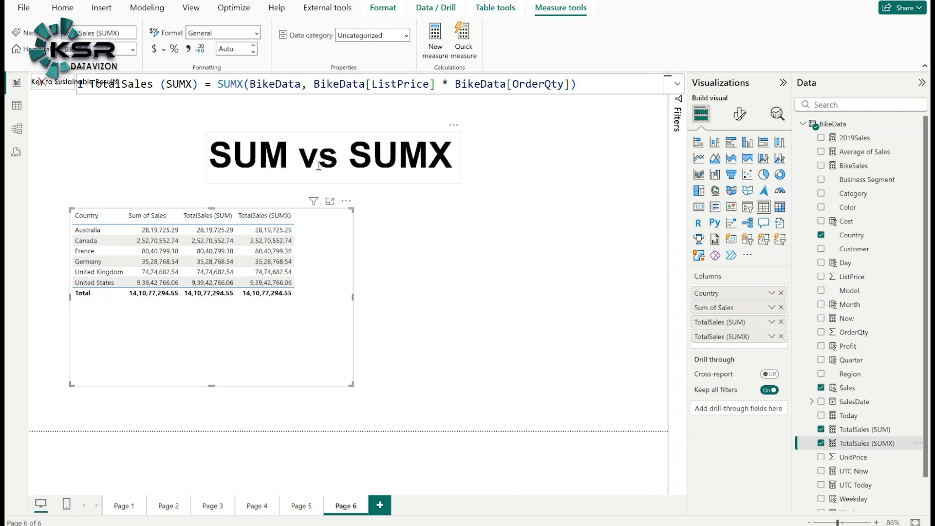
Review the TotalSales (SUM) formula and the Sales column in BikeData's table view, and return to the report page
{"action": "left_click", "coordinate": [868, 431]}
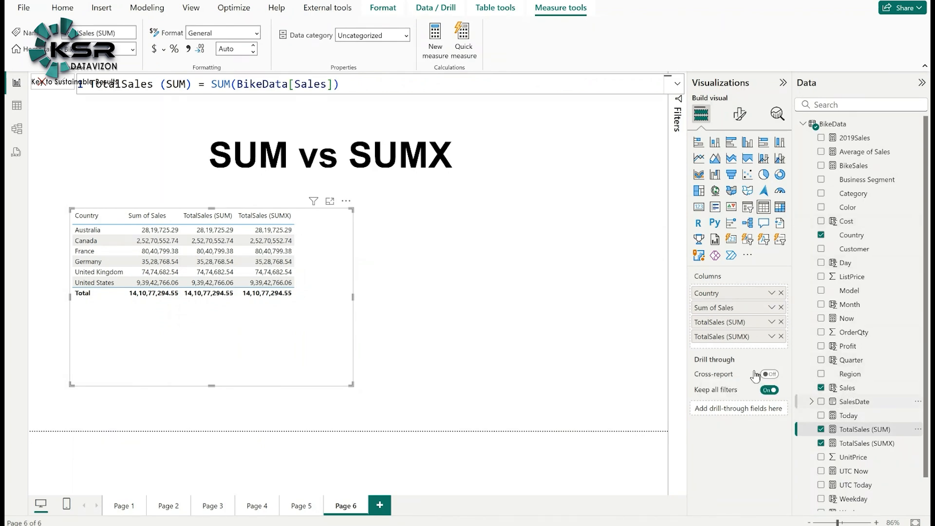
{"action": "left_click", "coordinate": [16, 107]}
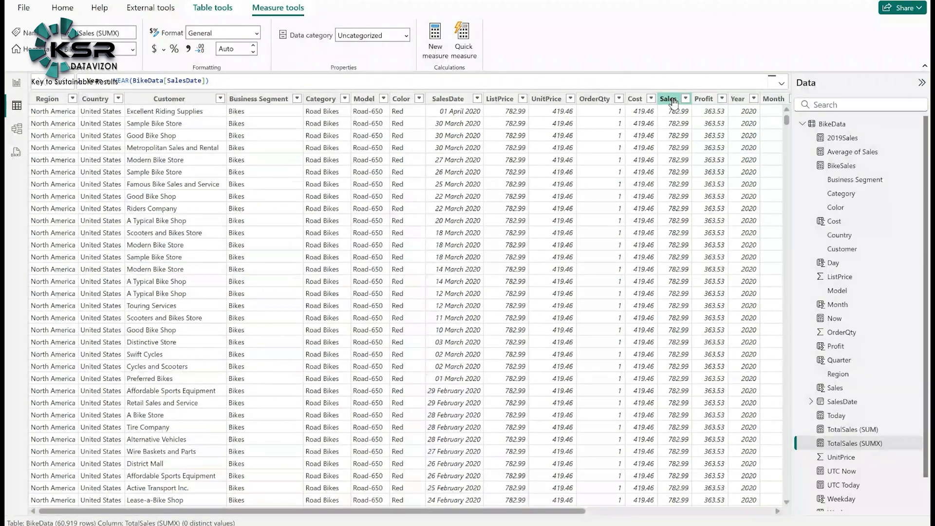
{"action": "left_click", "coordinate": [17, 82]}
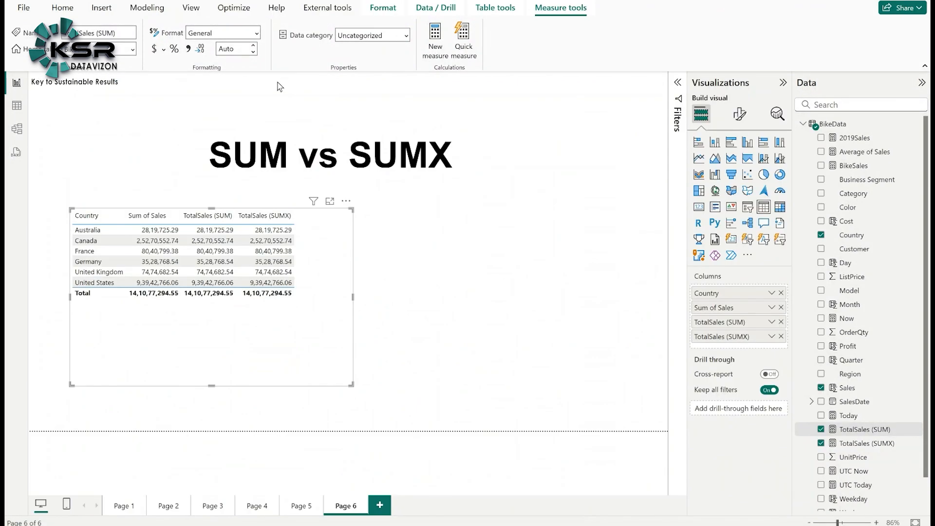
Compare the SUM and SUMX measure formulas and examine the SUMX formula alongside BikeData's rows in table view
{"action": "left_click", "coordinate": [861, 431]}
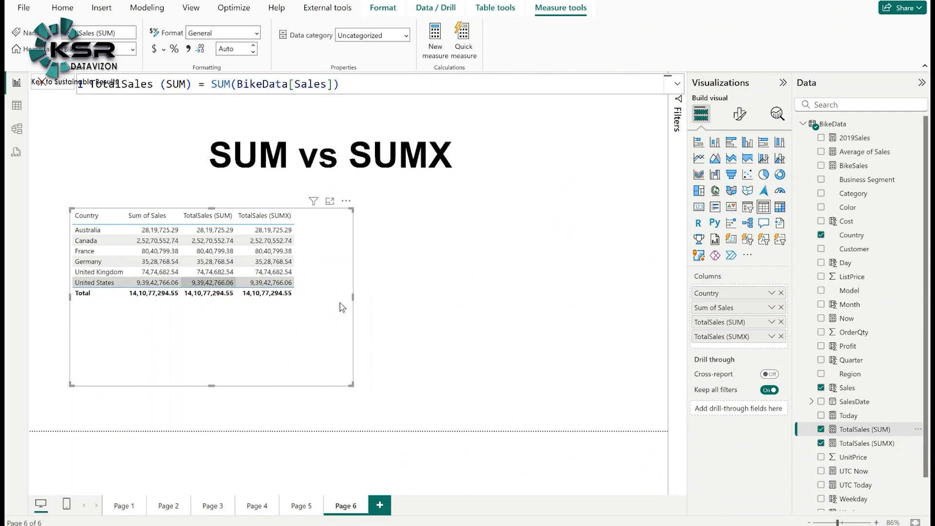
{"action": "left_click", "coordinate": [878, 444]}
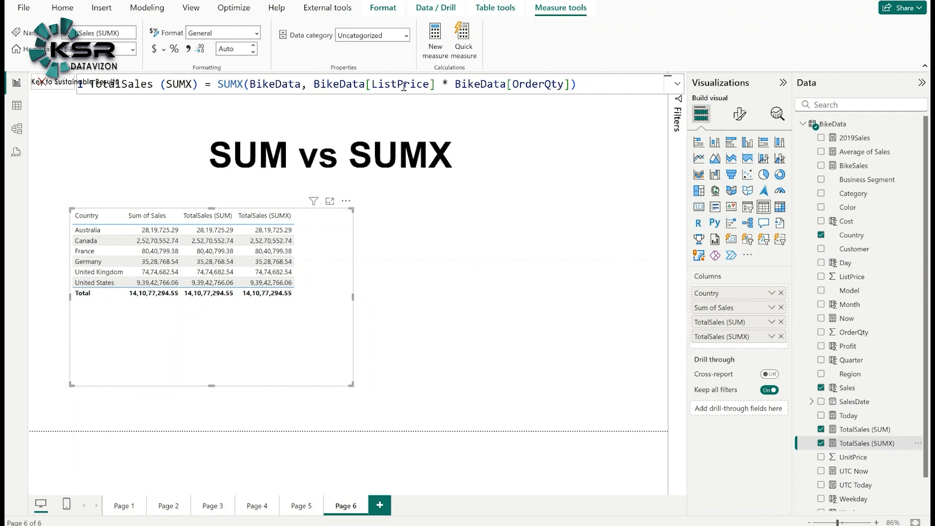
{"action": "left_click", "coordinate": [16, 105]}
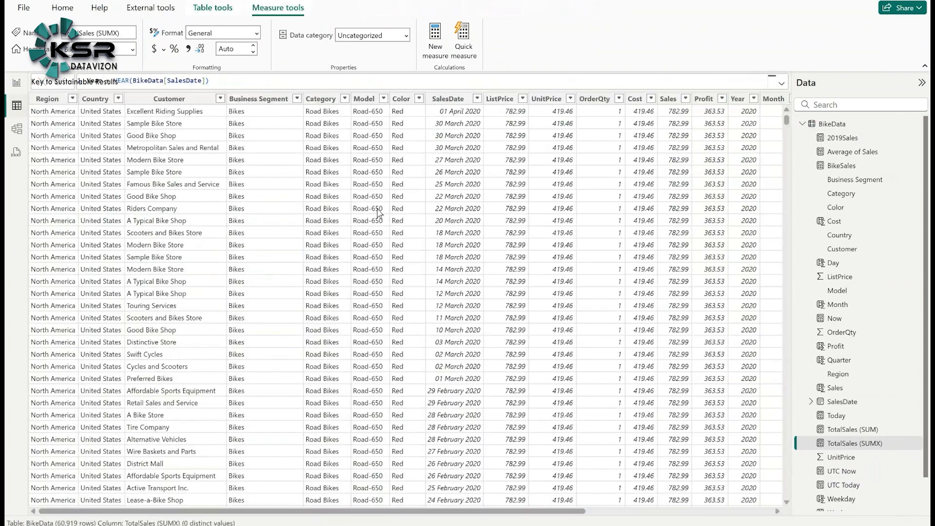
{"action": "left_click", "coordinate": [856, 444]}
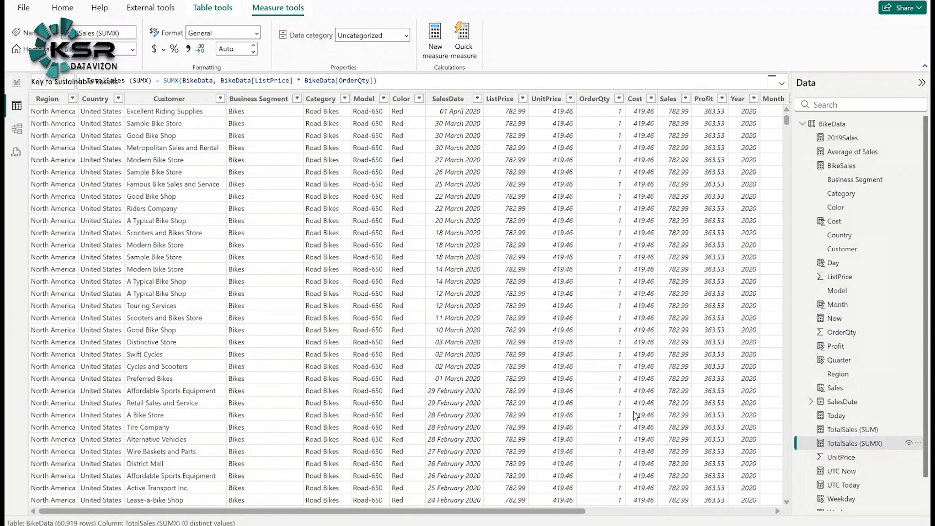
{"action": "left_click", "coordinate": [16, 82]}
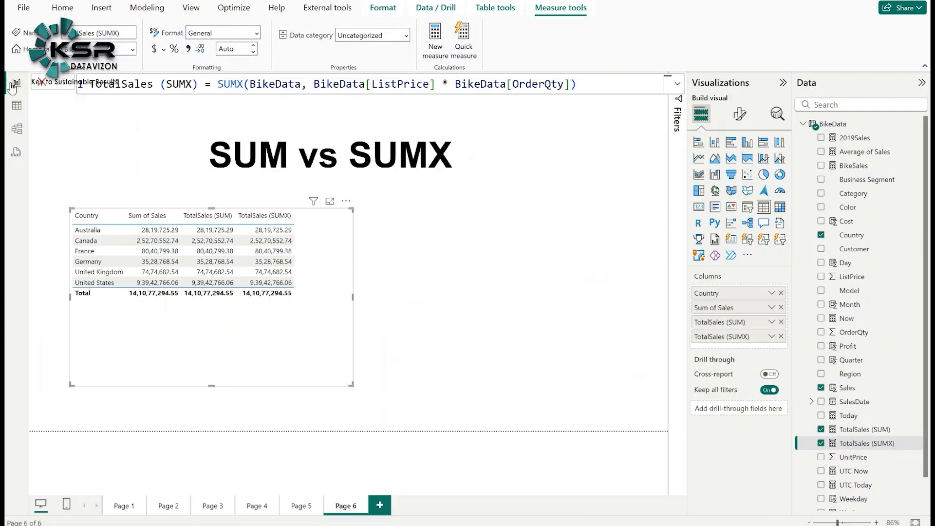
Compare the country table's TotalSales (SUM) and TotalSales (SUMX) columns and recheck each measure's formula
{"action": "left_click", "coordinate": [243, 245]}
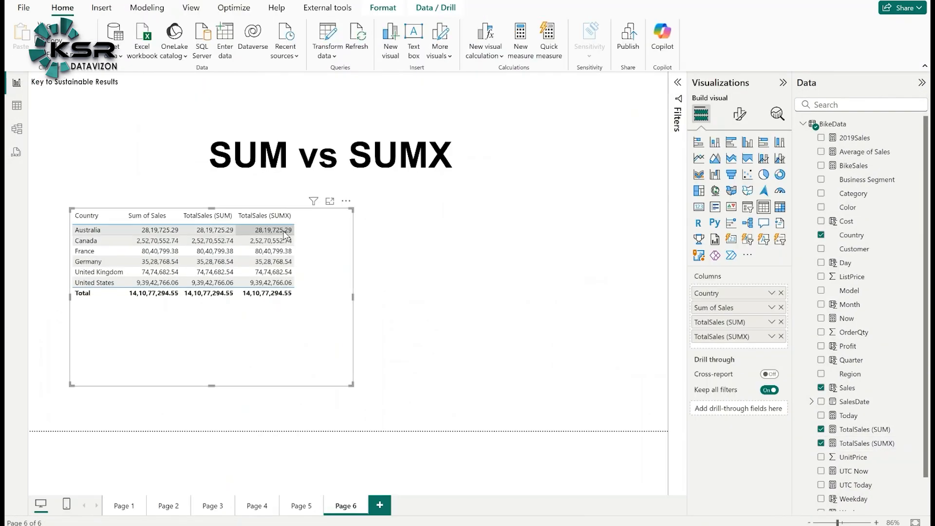
{"action": "left_click", "coordinate": [866, 431]}
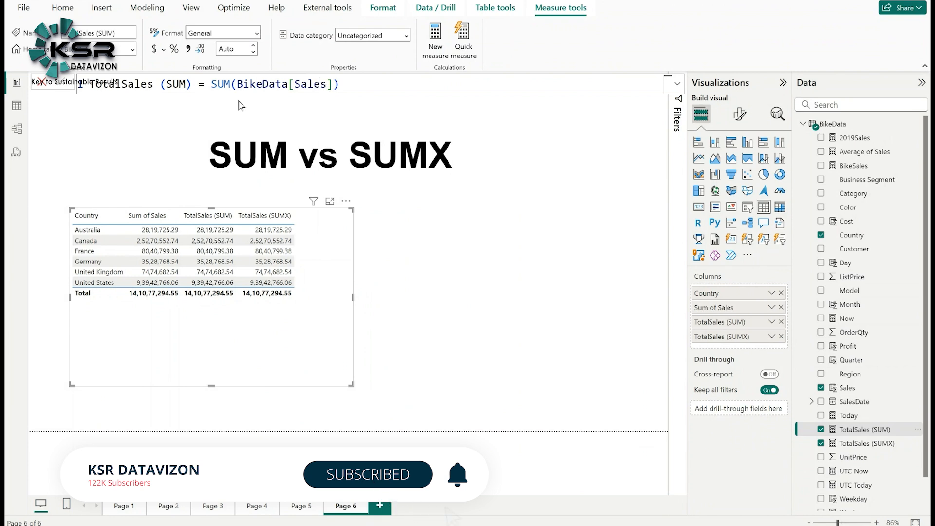
{"action": "left_click", "coordinate": [855, 444]}
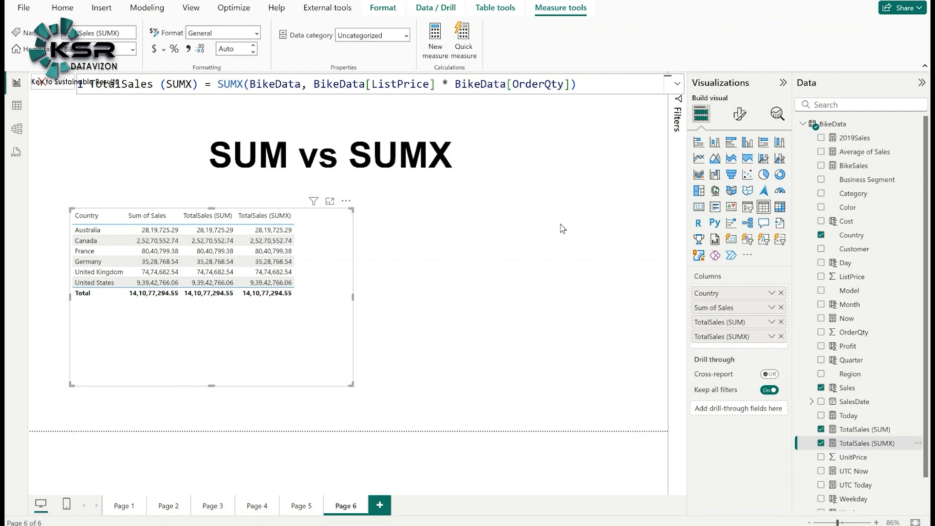
{"action": "left_click", "coordinate": [560, 229]}
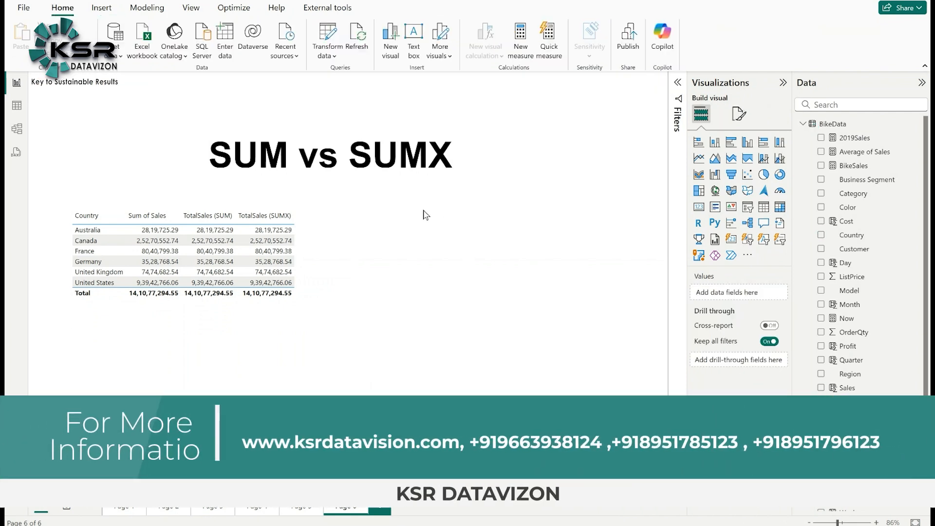
{"action": "left_click", "coordinate": [331, 302]}
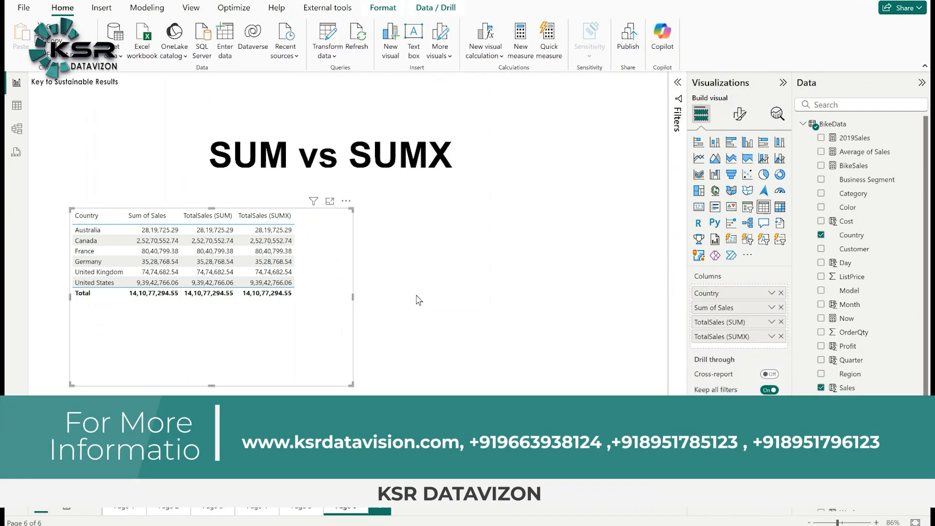